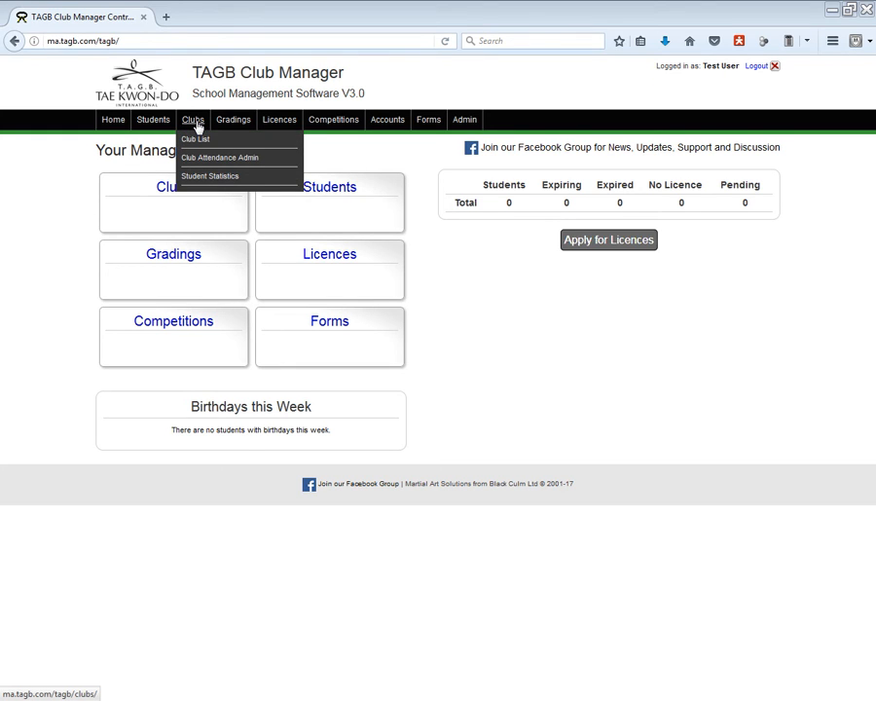
# - Mark the Any Town club as active in the club list
pyautogui.click(173, 190)
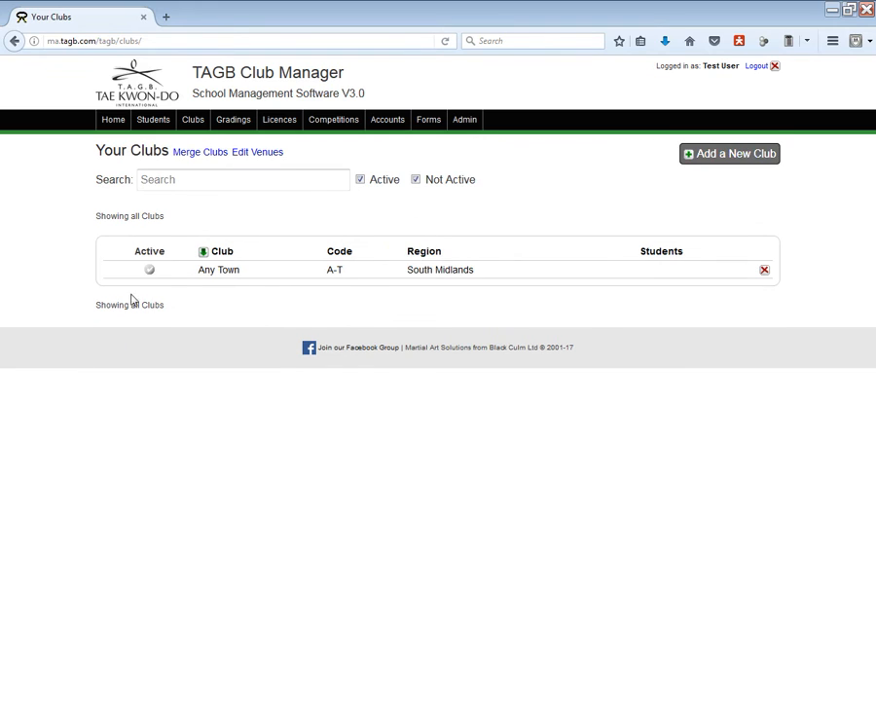
pyautogui.click(150, 272)
# - Open the attendance register for 6 March 2017 and select the 17:00 - 17:45 Any Town Junior Beginners class
pyautogui.moveTo(150, 129)
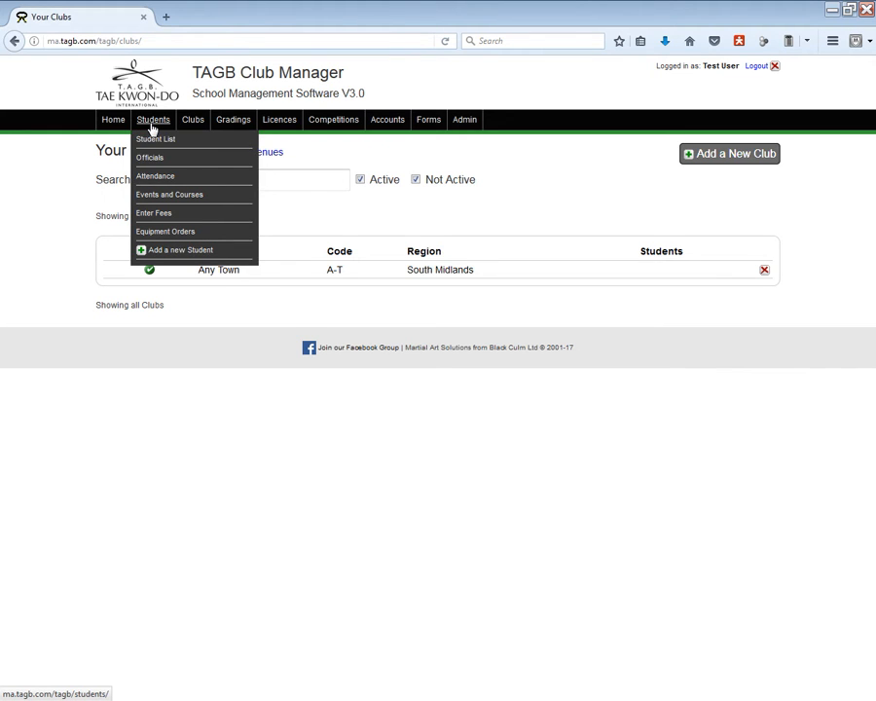
pyautogui.click(156, 179)
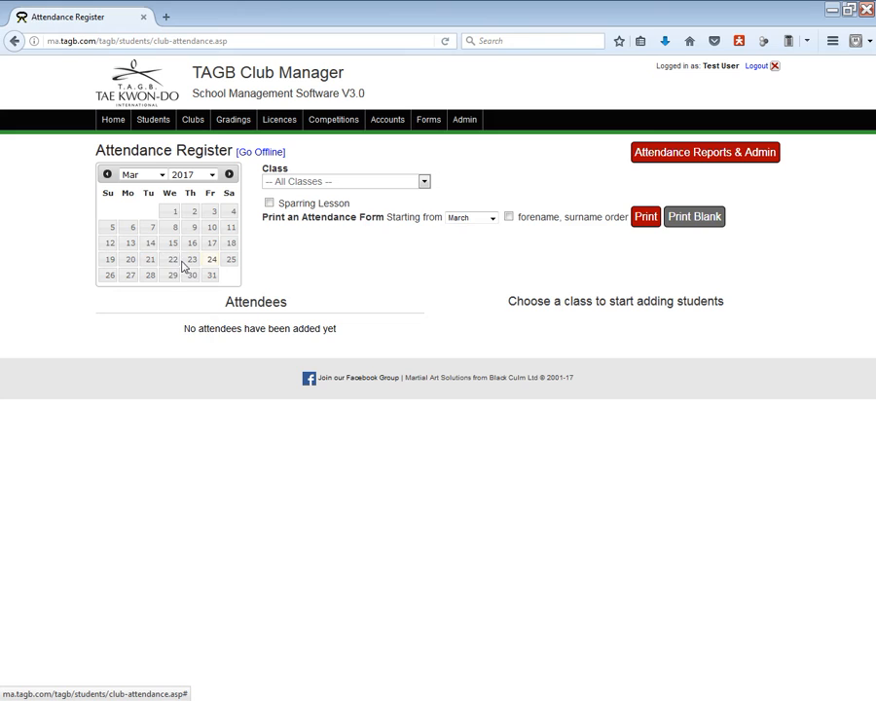
pyautogui.click(130, 230)
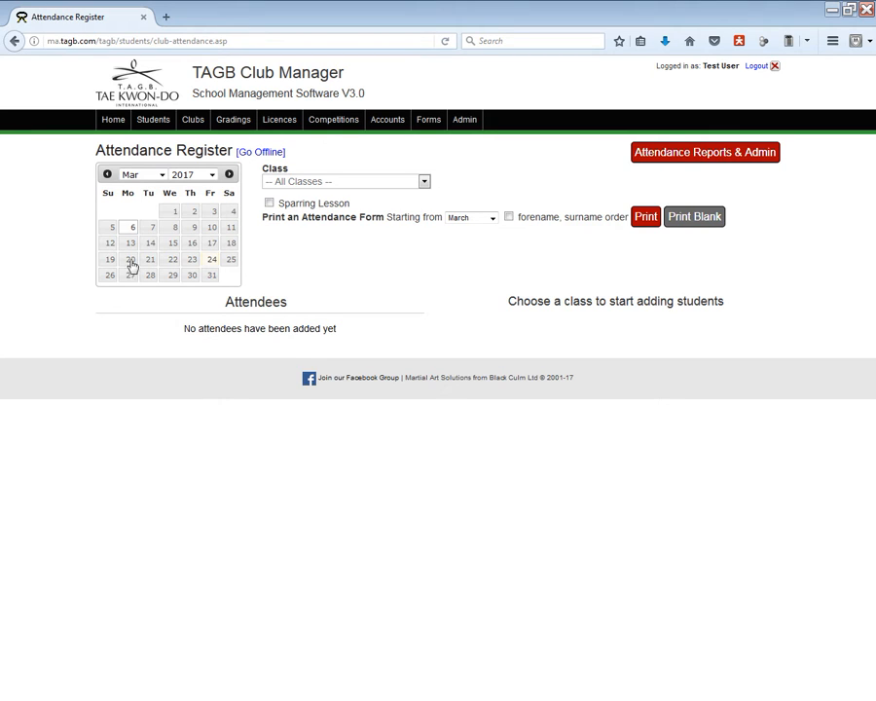
pyautogui.click(299, 185)
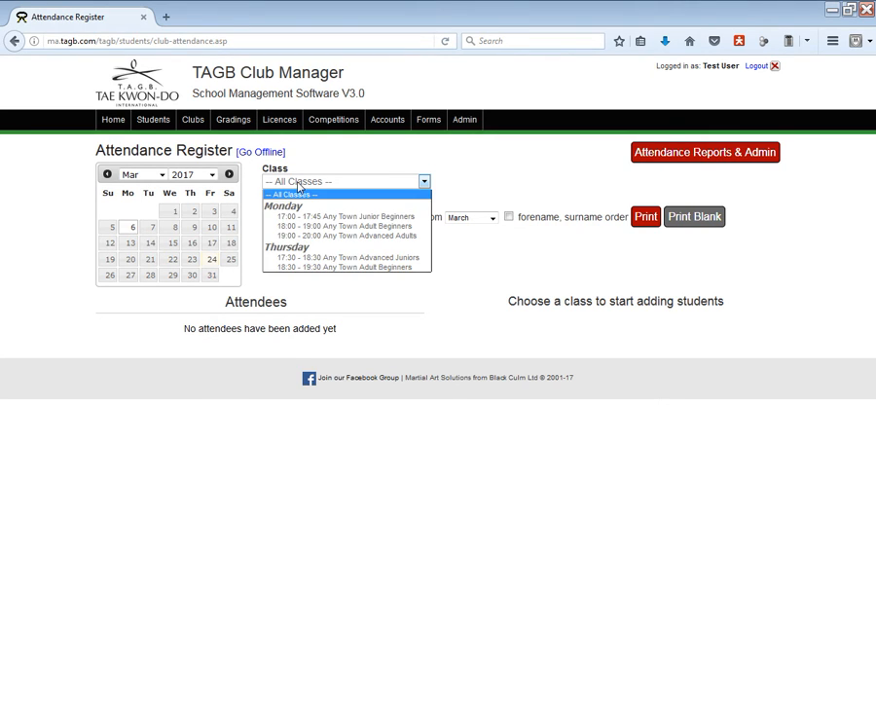
pyautogui.click(363, 218)
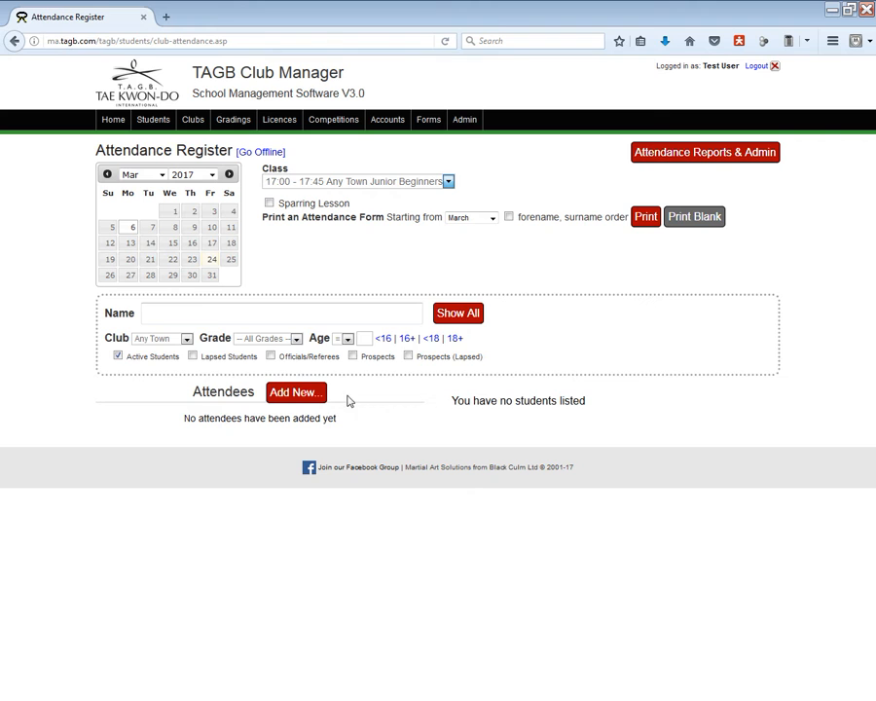
# - Add a female prospect to the Junior Beginners class with full name, club Any Town, grade 10th Kup and date of birth
pyautogui.click(309, 395)
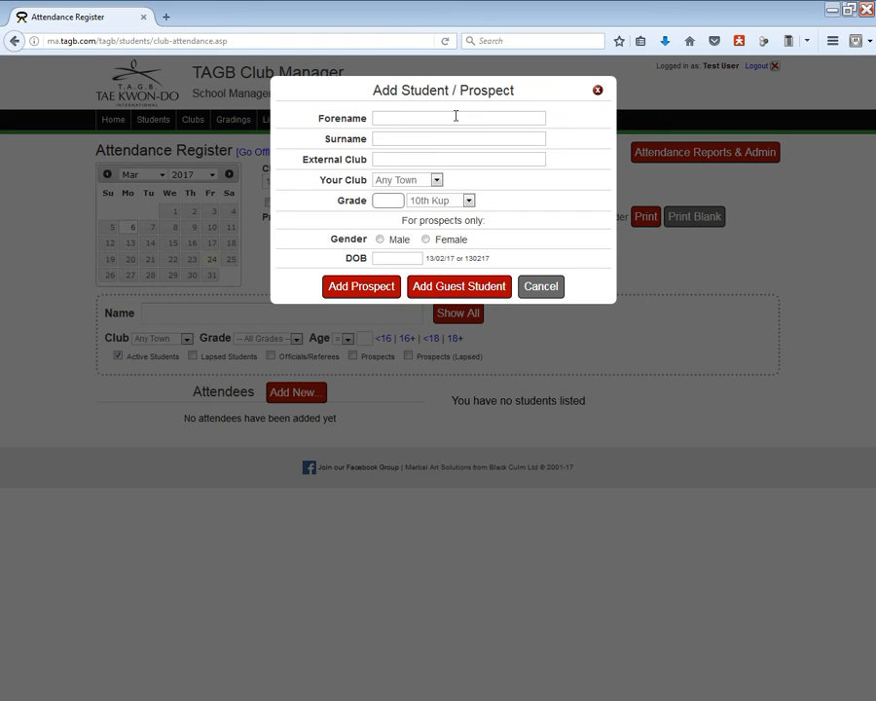
pyautogui.write('Sarah')
pyautogui.press('Tab')
pyautogui.write('Smith')
pyautogui.click(436, 181)
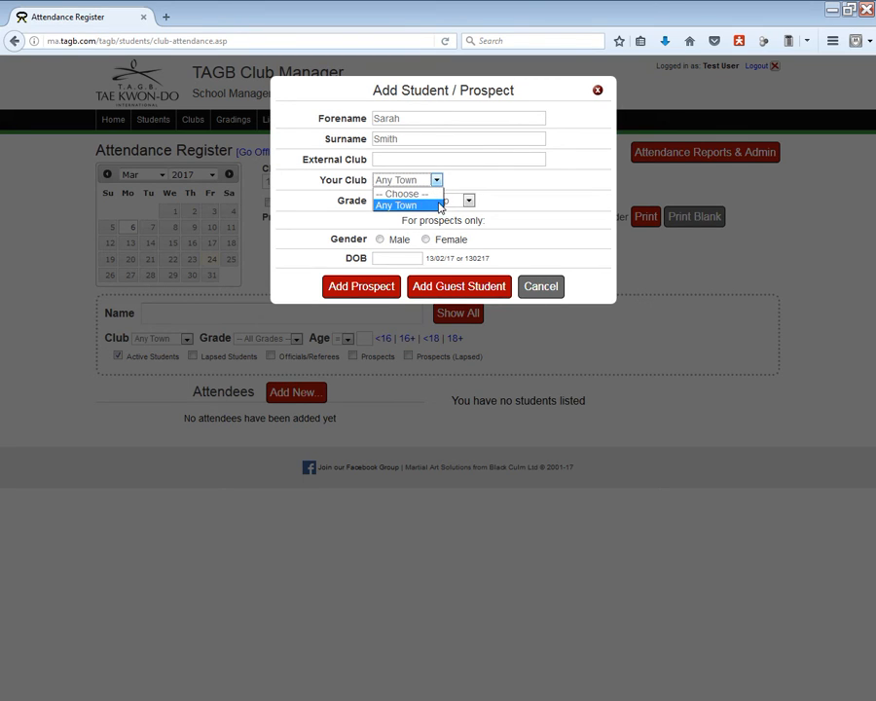
pyautogui.click(439, 206)
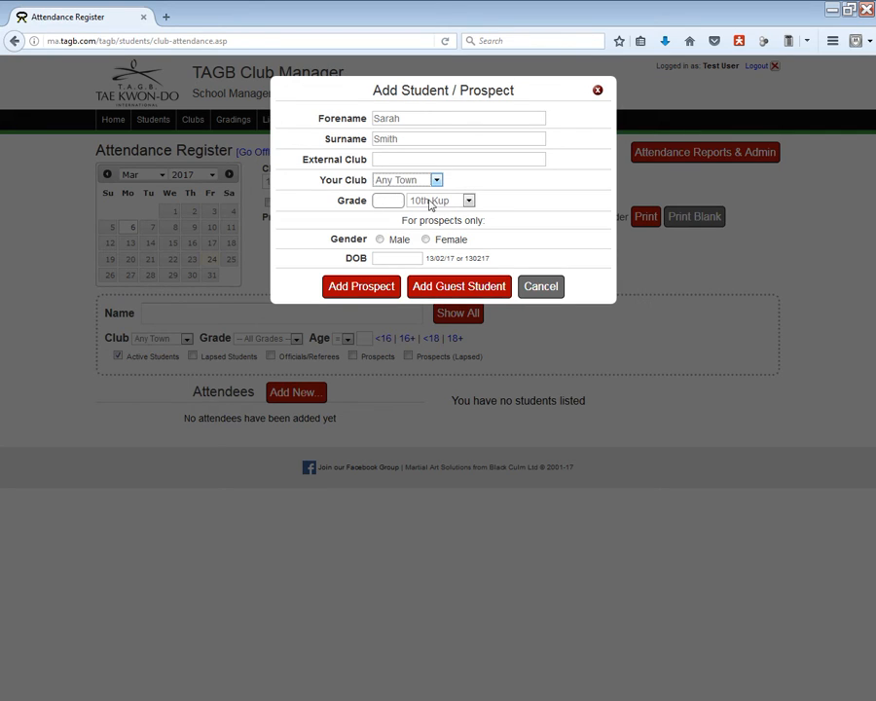
pyautogui.click(469, 202)
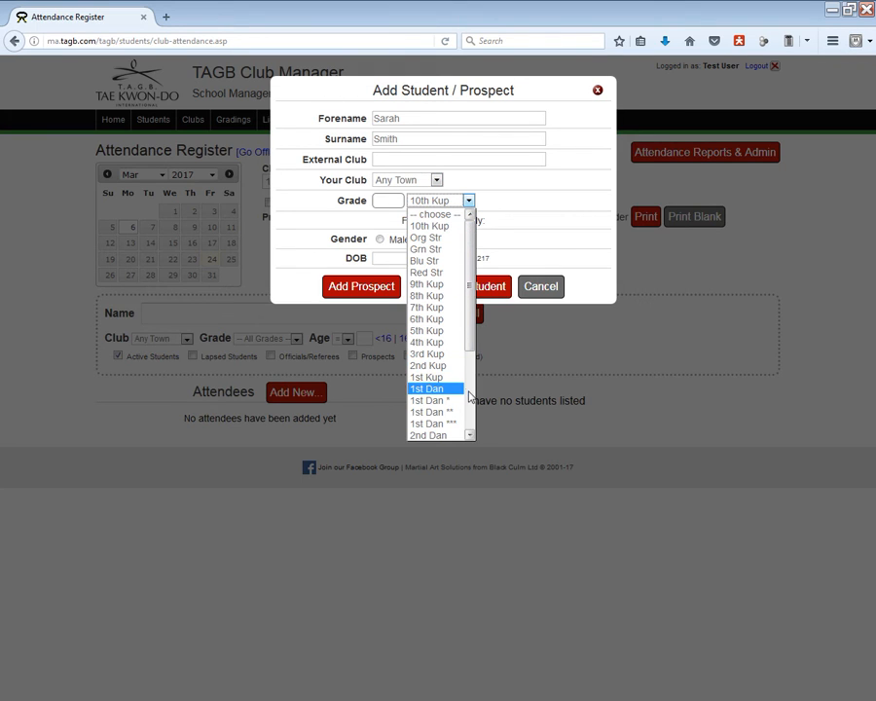
pyautogui.click(531, 203)
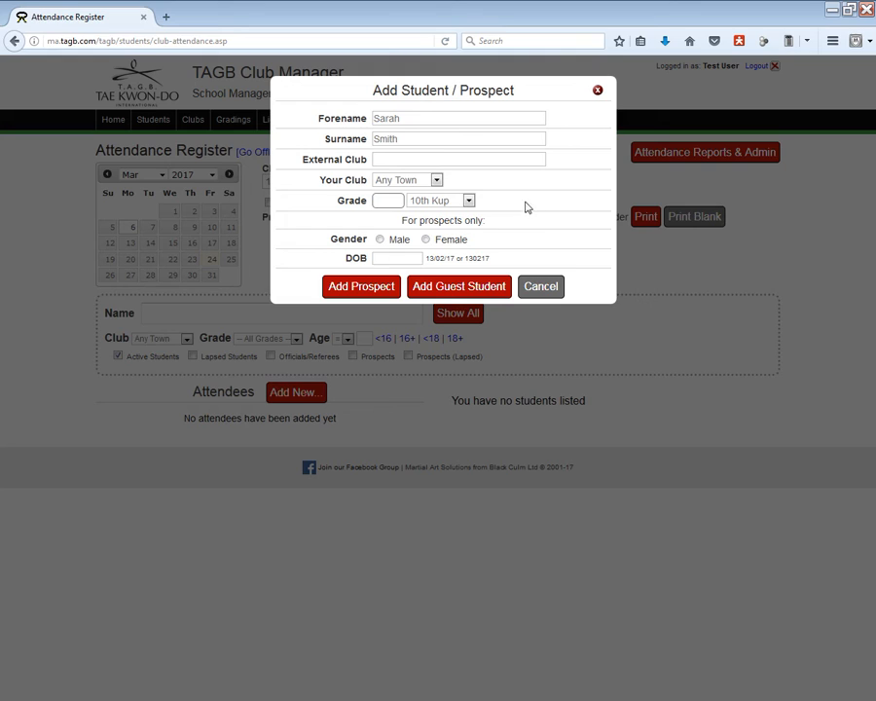
pyautogui.click(425, 240)
pyautogui.click(402, 257)
pyautogui.write('210711')
pyautogui.click(384, 287)
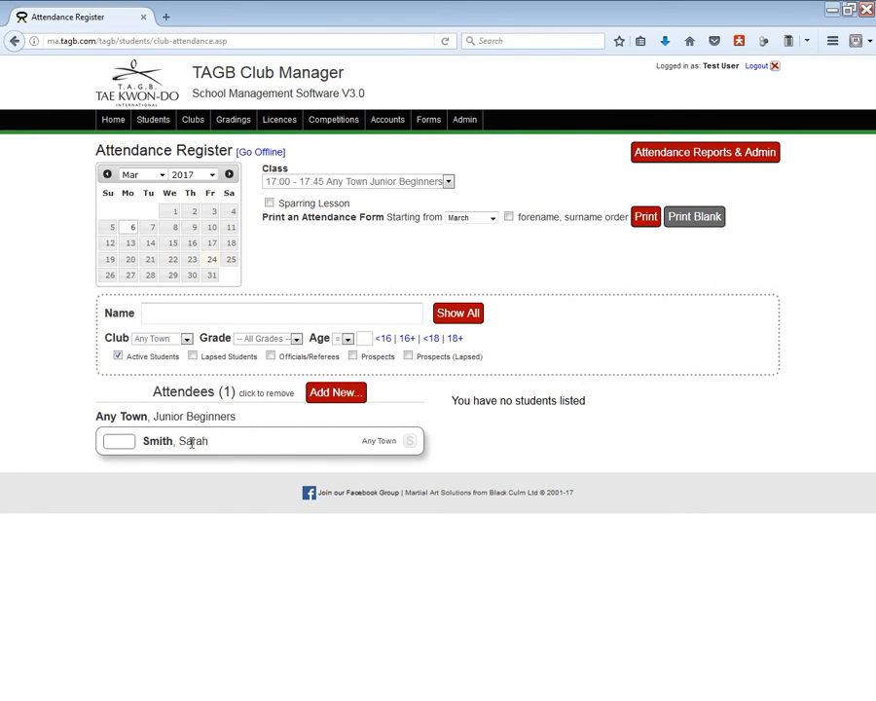
# - Start a second new entry for the Junior Beginners class and enter the prospect's forename and surname
pyautogui.click(339, 392)
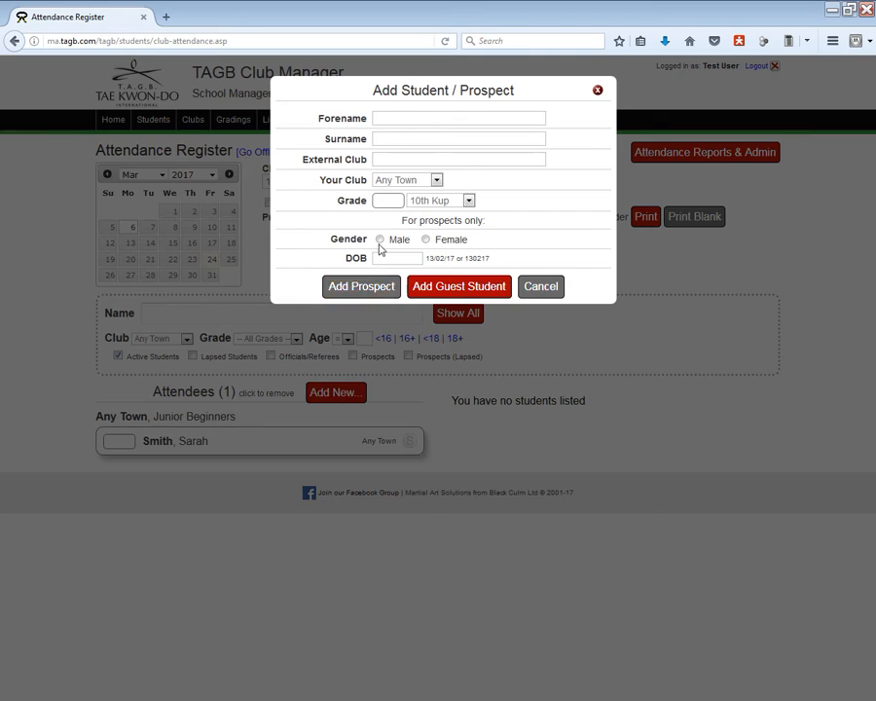
pyautogui.write('Billy J')
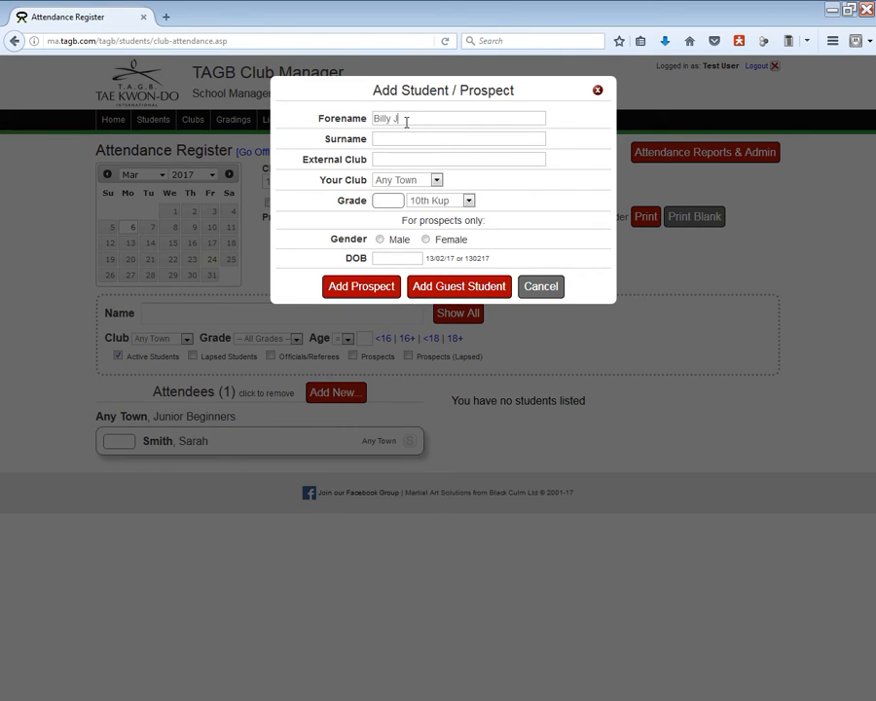
pyautogui.write('ones')
pyautogui.press('BackSpace')
pyautogui.press('BackSpace')
pyautogui.press('BackSpace')
pyautogui.press('BackSpace')
pyautogui.press('BackSpace')
pyautogui.press('BackSpace')
pyautogui.press('Tab')
pyautogui.write('Jones')
# - Set the gender to Male, enter the date of birth, and add the person as a prospect
pyautogui.click(381, 239)
pyautogui.click(388, 257)
pyautogui.write('304')
pyautogui.write('03')
pyautogui.write('/2010')
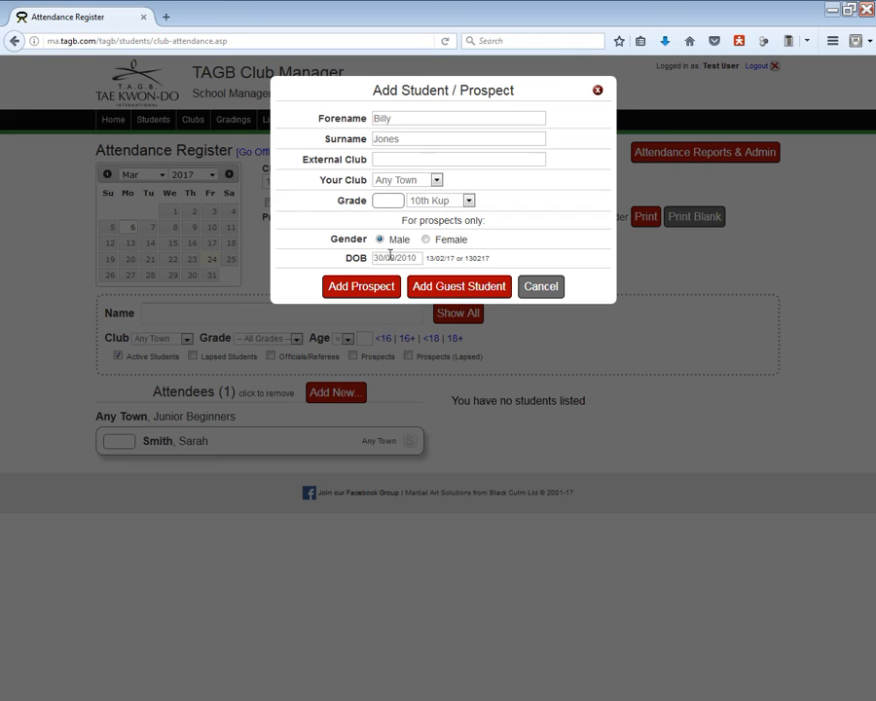
pyautogui.click(368, 290)
# - Add a third prospect to the Junior Beginners class with full name, gender Male and date of birth
pyautogui.click(355, 391)
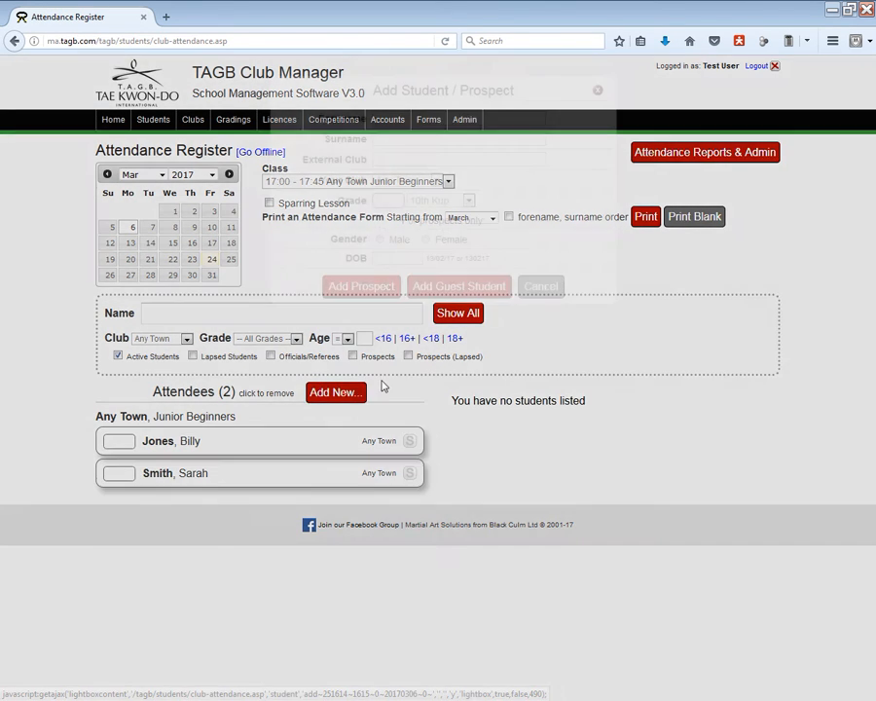
pyautogui.click(400, 115)
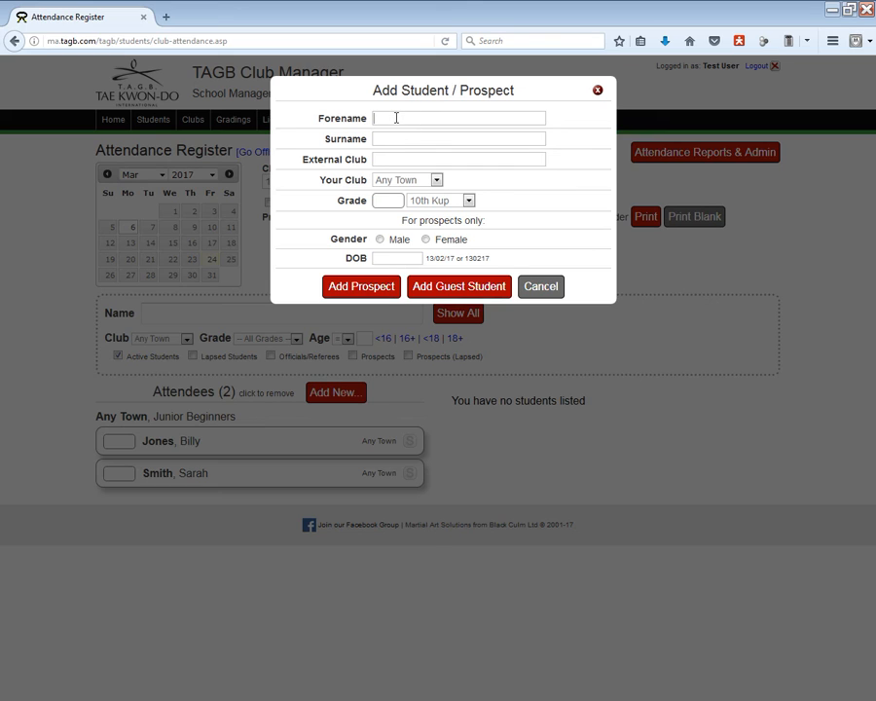
pyautogui.write('Bradley')
pyautogui.press('Tab')
pyautogui.write('Pitt')
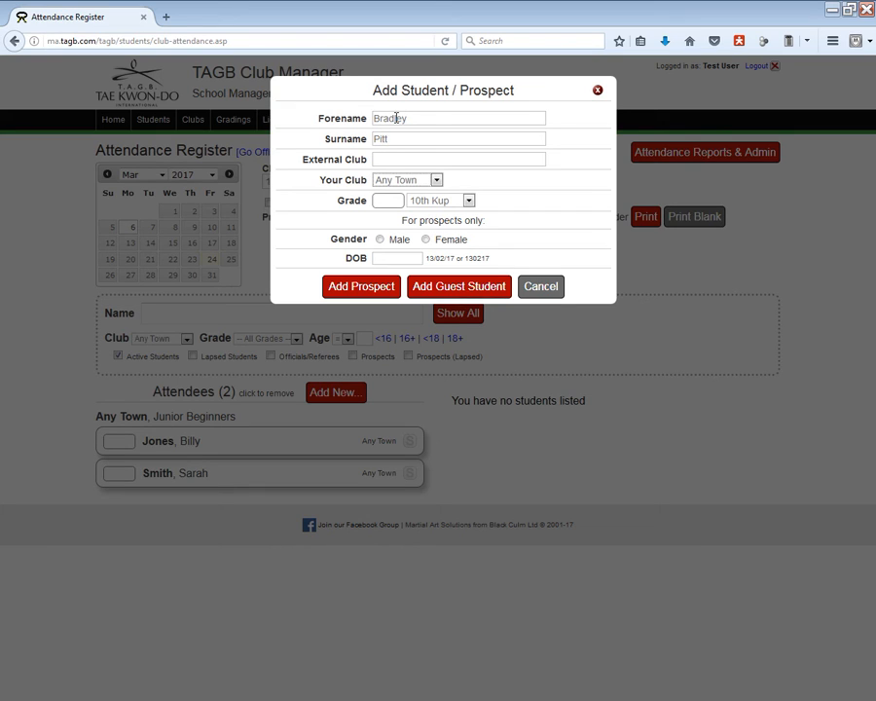
pyautogui.click(381, 239)
pyautogui.click(404, 257)
pyautogui.write('19/08/12')
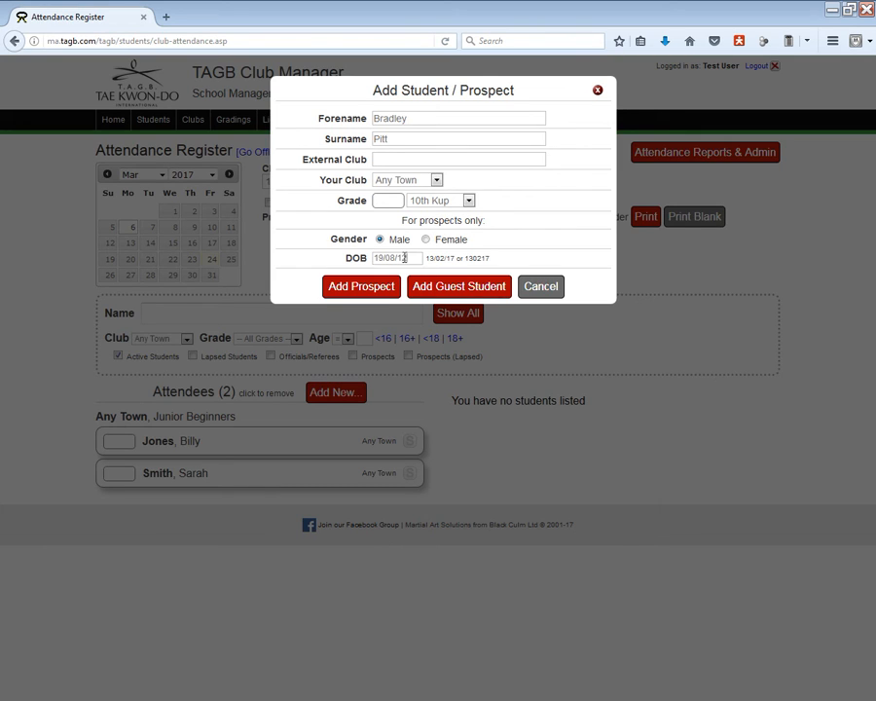
pyautogui.click(360, 286)
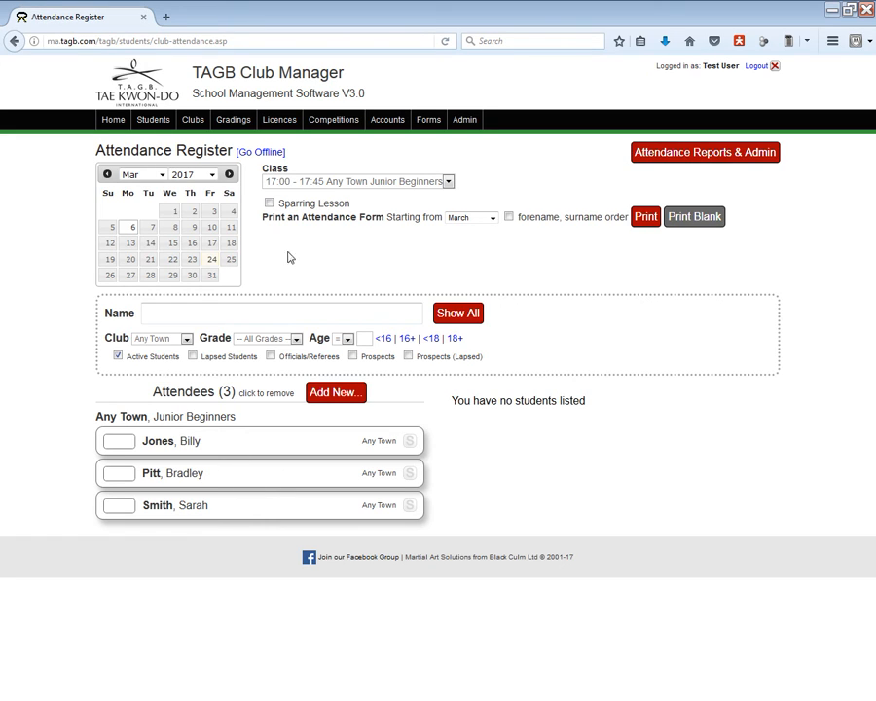
# - Switch the attendance register to the 18:00 - 19:00 Any Town Adult Beginners class
pyautogui.click(356, 183)
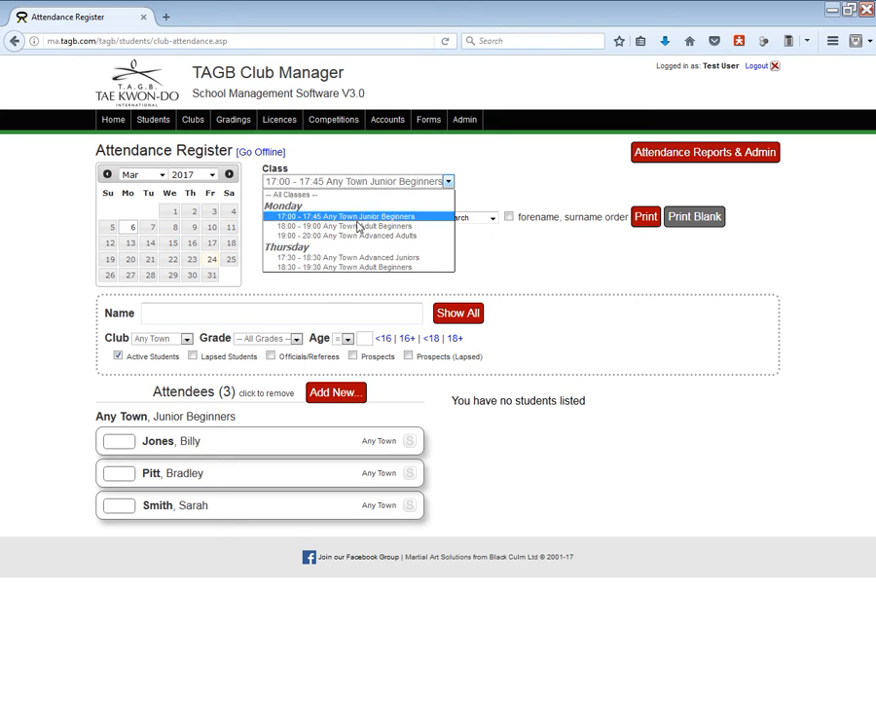
pyautogui.click(358, 226)
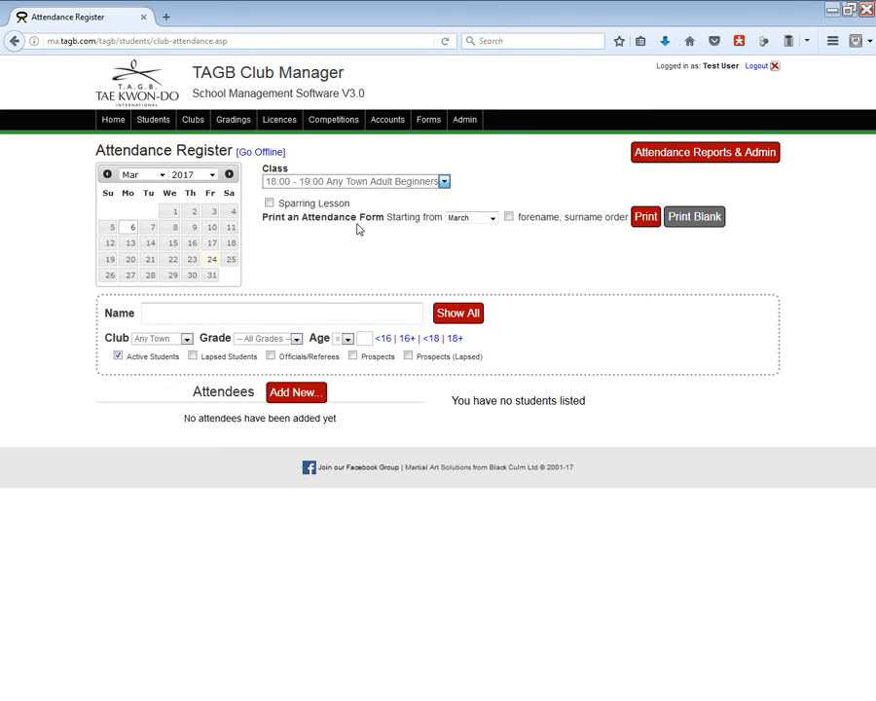
# - Temporarily list the prospects and try adding the first one to the Adult Beginners attendees
pyautogui.click(354, 357)
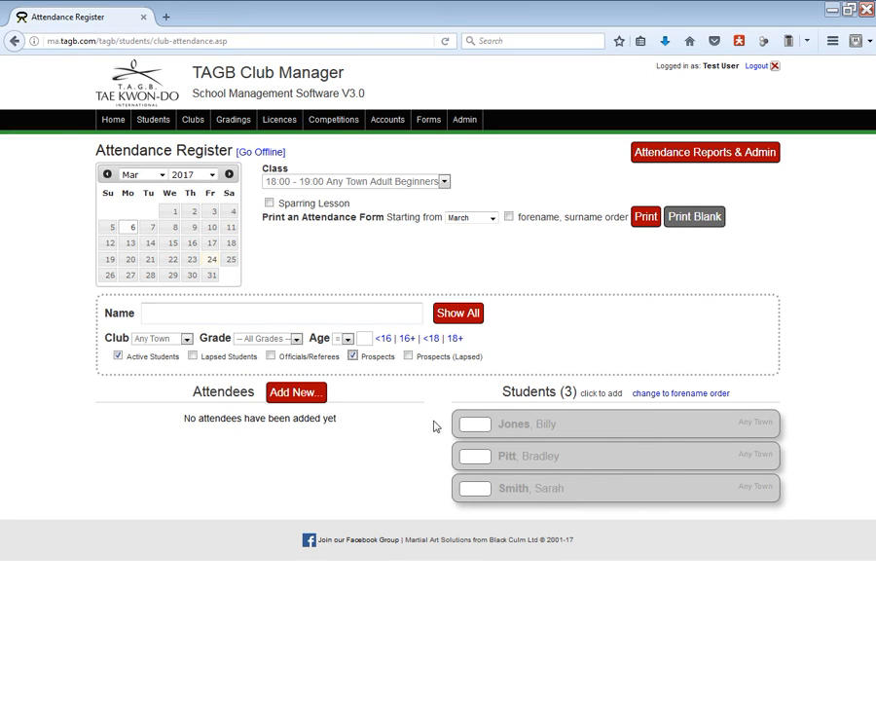
pyautogui.click(652, 433)
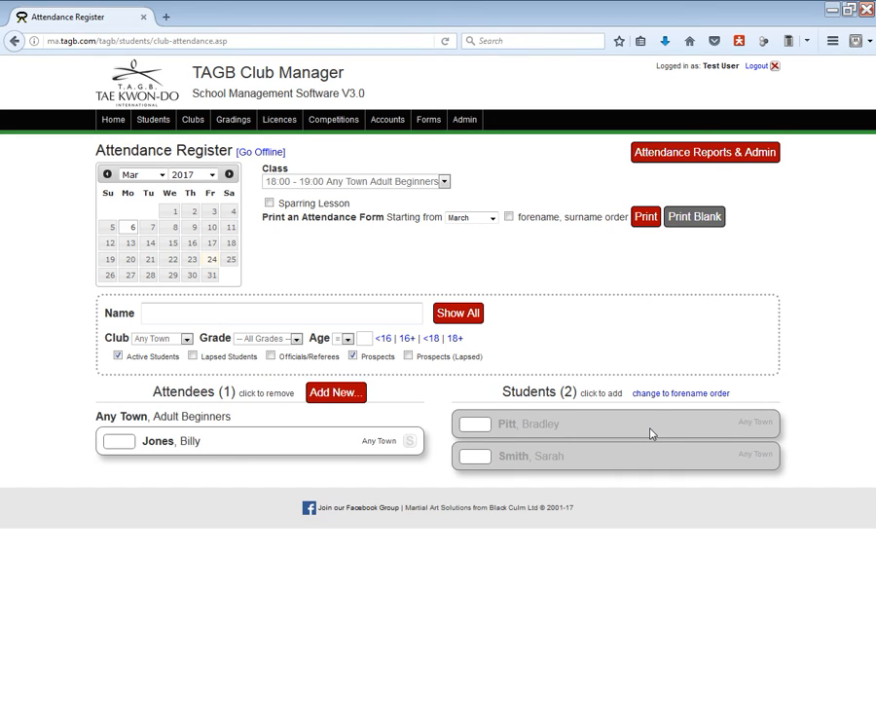
pyautogui.click(234, 442)
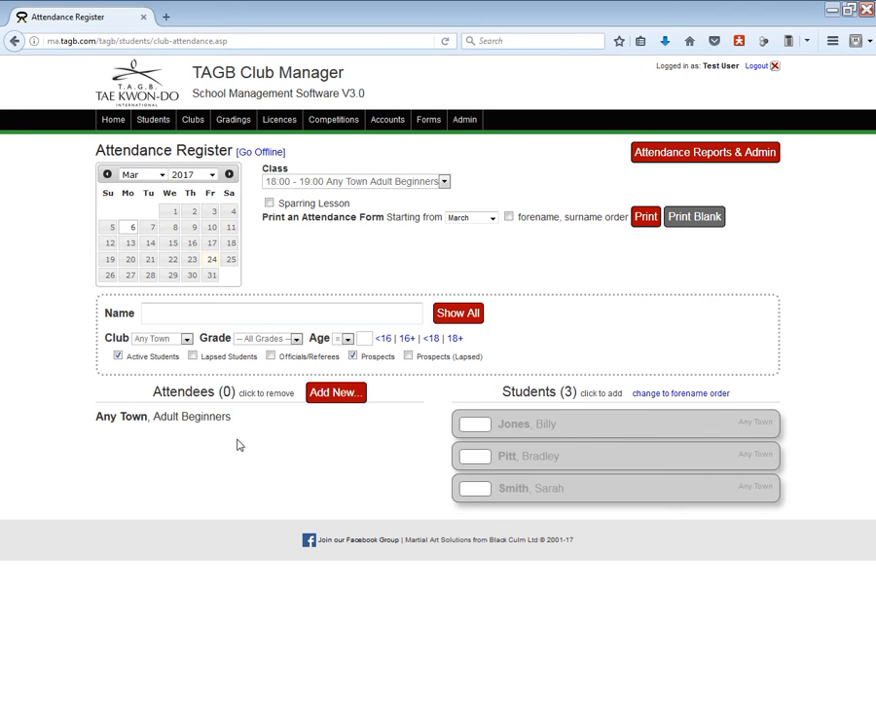
pyautogui.click(353, 355)
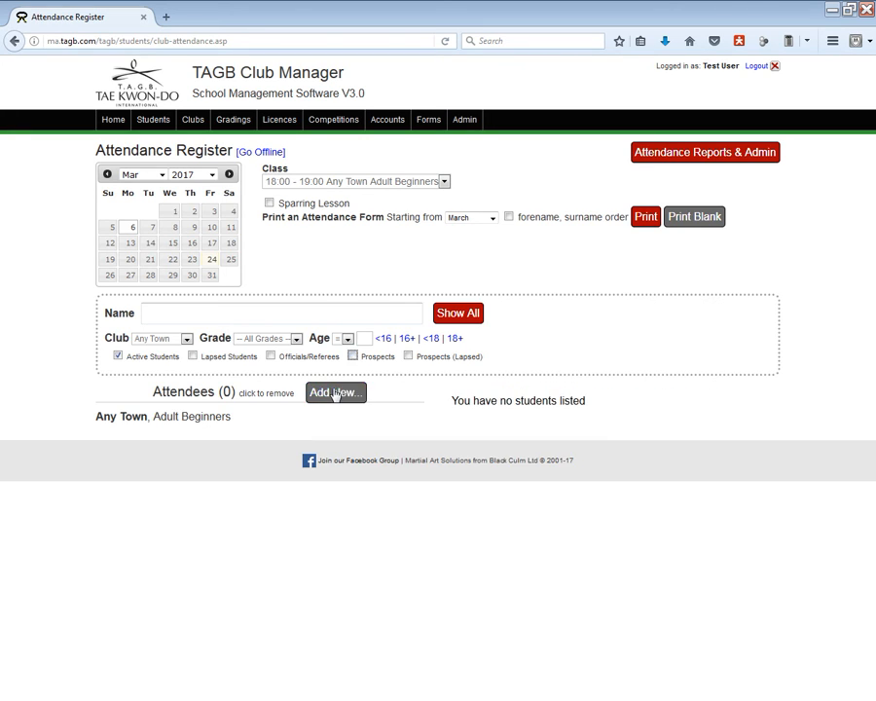
# - Add a female prospect to the Adult Beginners class with full name and date of birth
pyautogui.click(334, 393)
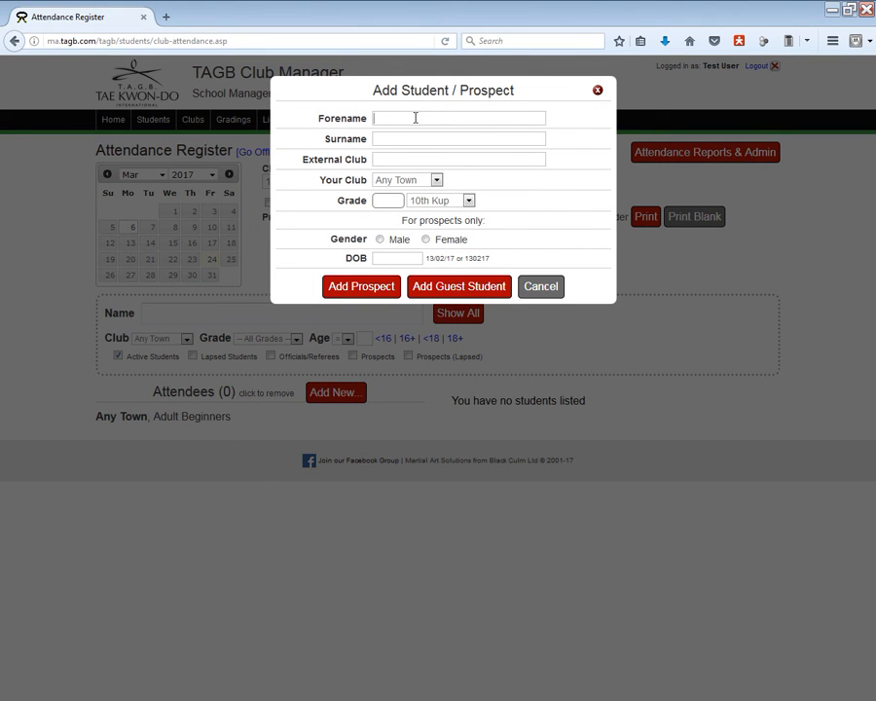
pyautogui.write('Barb')
pyautogui.press('Tab')
pyautogui.write('D')
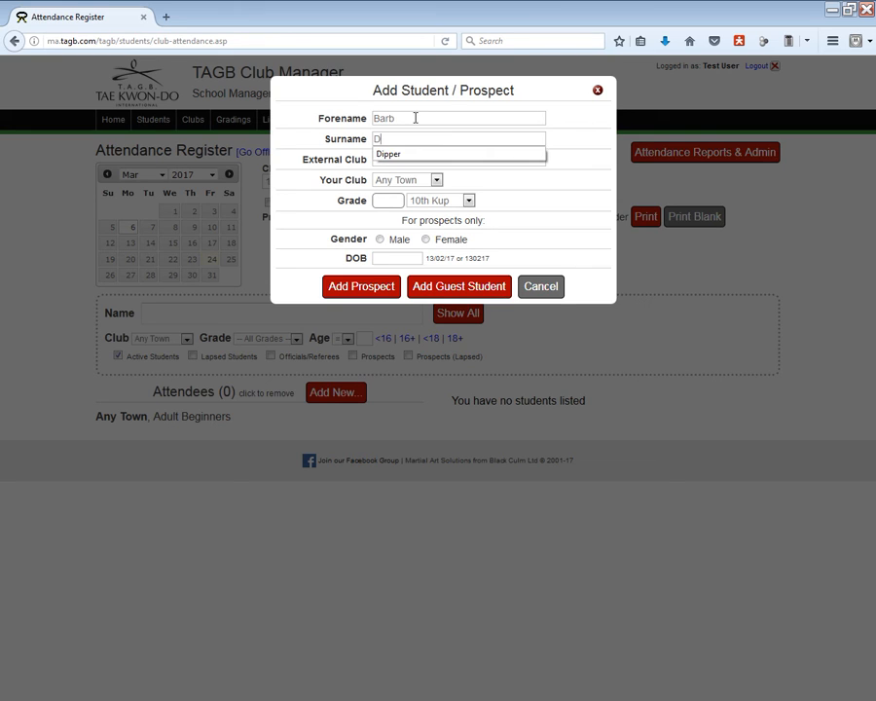
pyautogui.write('wyer')
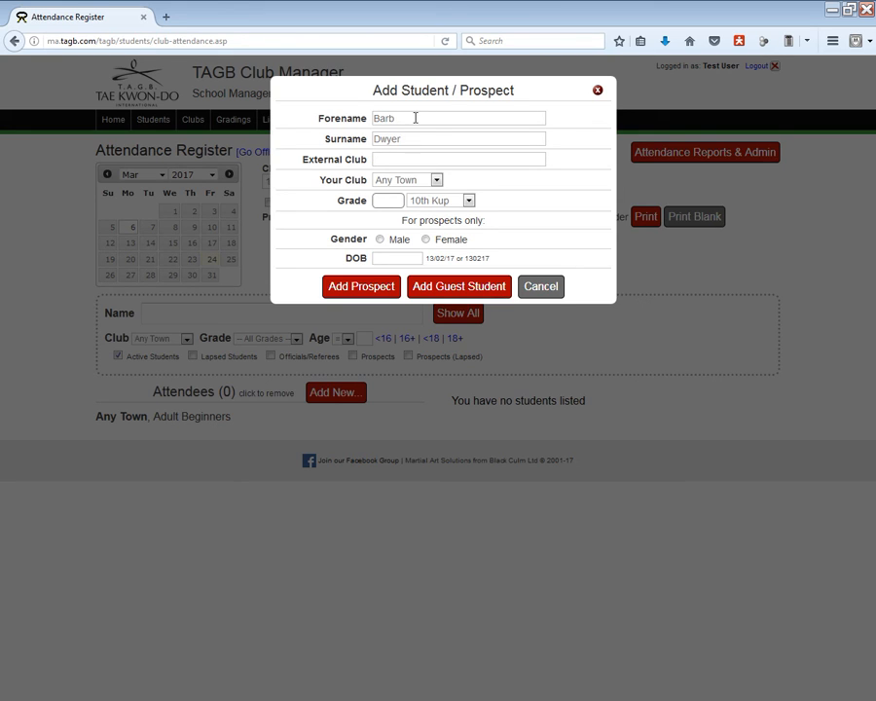
pyautogui.click(426, 239)
pyautogui.click(399, 257)
pyautogui.write('150468')
pyautogui.click(381, 290)
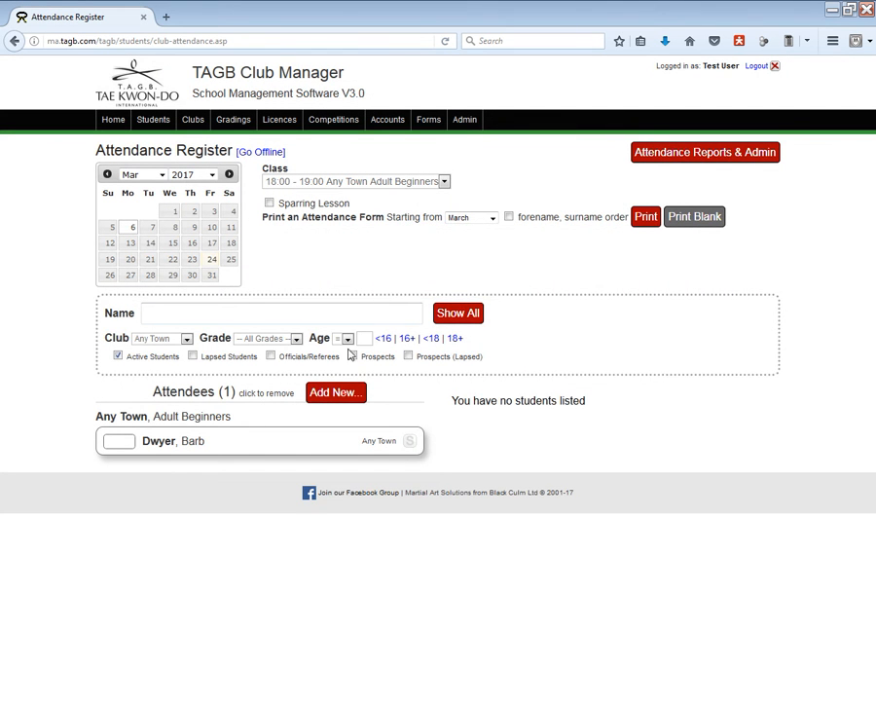
# - Add a second prospect to the Adult Beginners class with full name, gender Male and date of birth
pyautogui.click(337, 391)
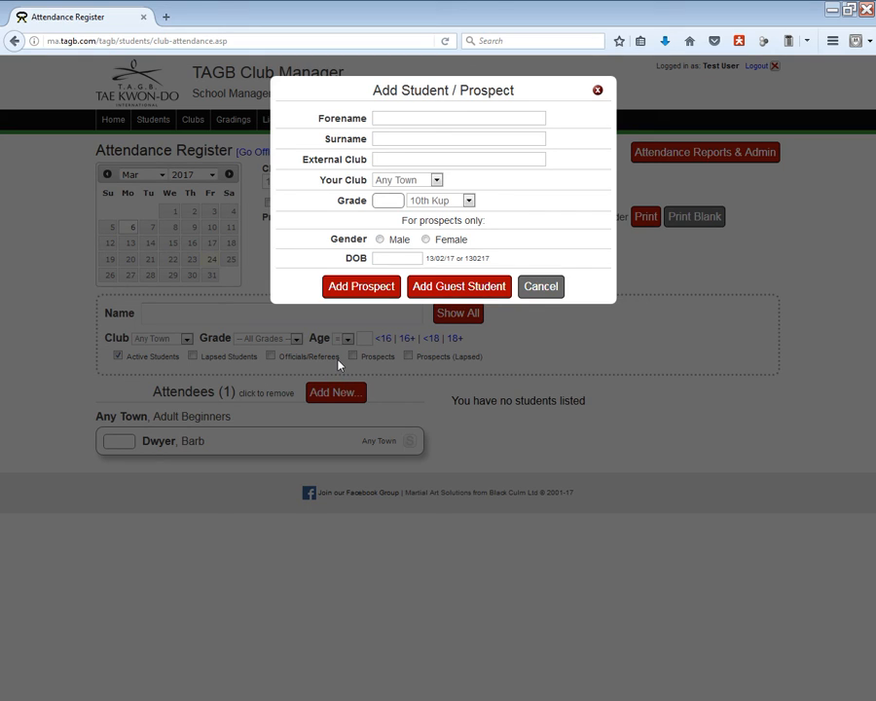
pyautogui.click(407, 117)
pyautogui.write('Barry')
pyautogui.press('Tab')
pyautogui.write('Cade')
pyautogui.click(381, 240)
pyautogui.write('211085')
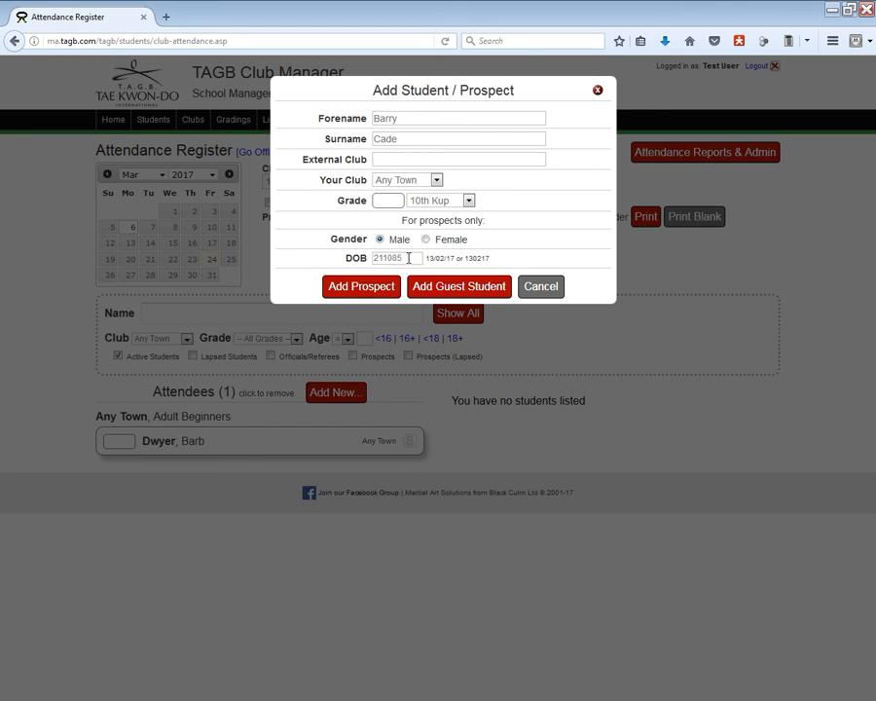
pyautogui.click(357, 287)
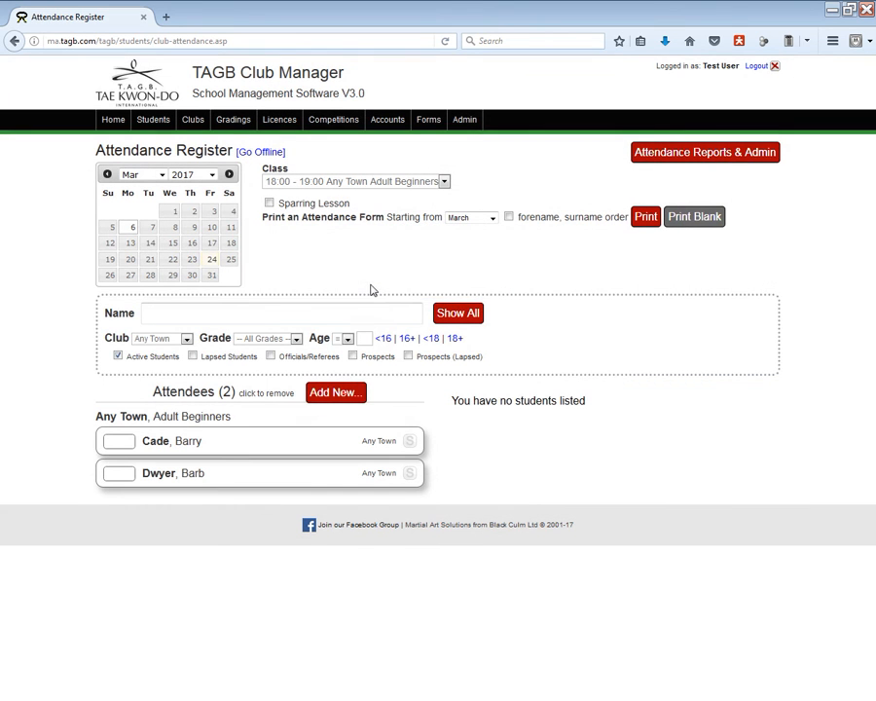
# - Start a third new entry for the Adult Beginners class and enter the prospect's forename and surname
pyautogui.click(356, 392)
pyautogui.click(392, 118)
pyautogui.write('The')
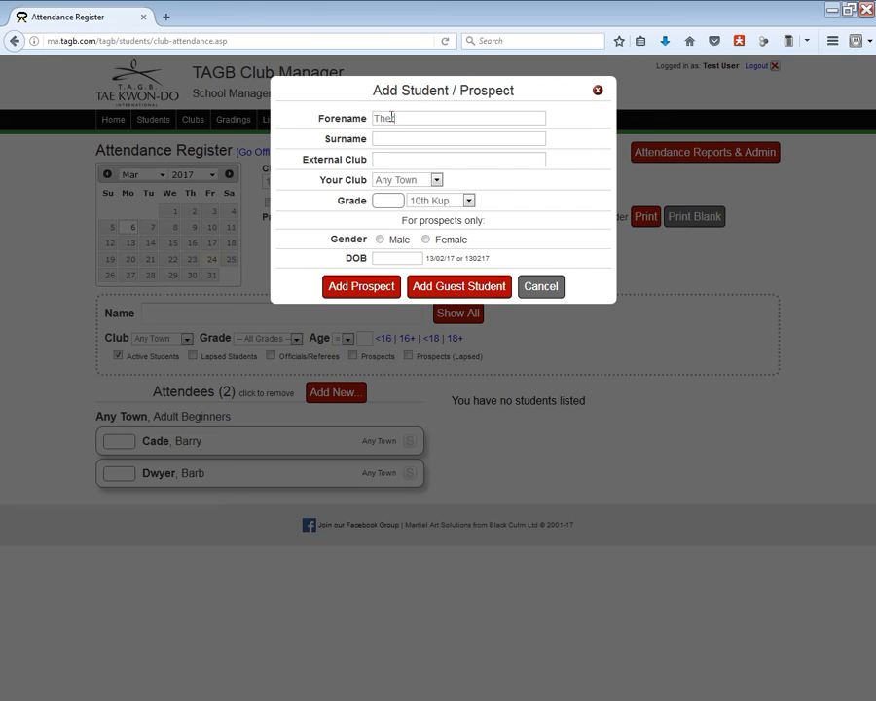
pyautogui.write('eas')
pyautogui.press('BackSpace')
pyautogui.press('BackSpace')
pyautogui.press('BackSpace')
pyautogui.write('resa')
pyautogui.press('Tab')
pyautogui.write('Green')
# - Set the new entry's gender to Female, enter the date of birth and add the person as a prospect
pyautogui.click(426, 239)
pyautogui.click(409, 258)
pyautogui.write('251283')
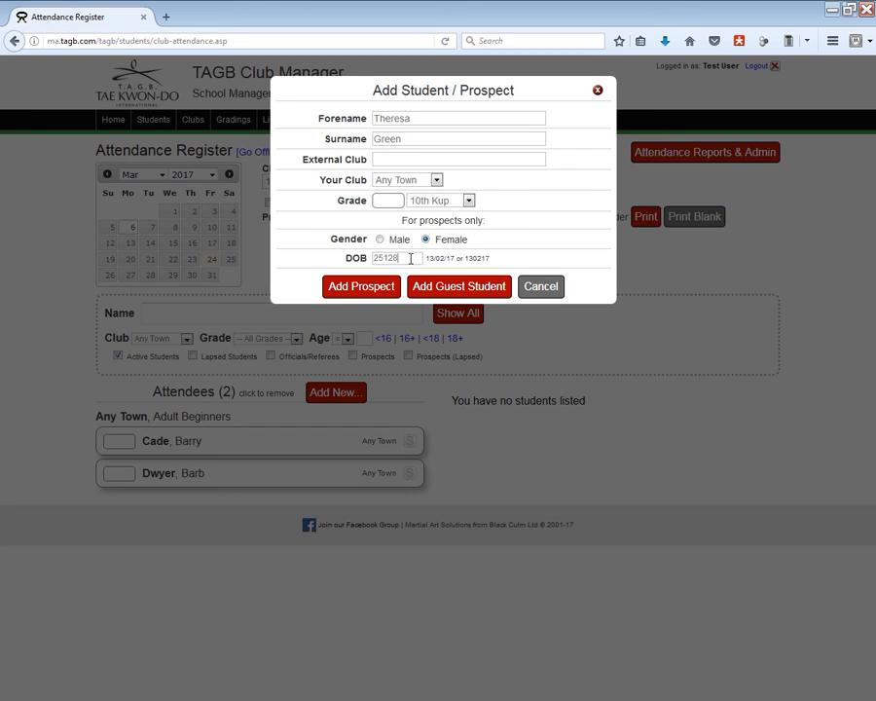
pyautogui.click(385, 290)
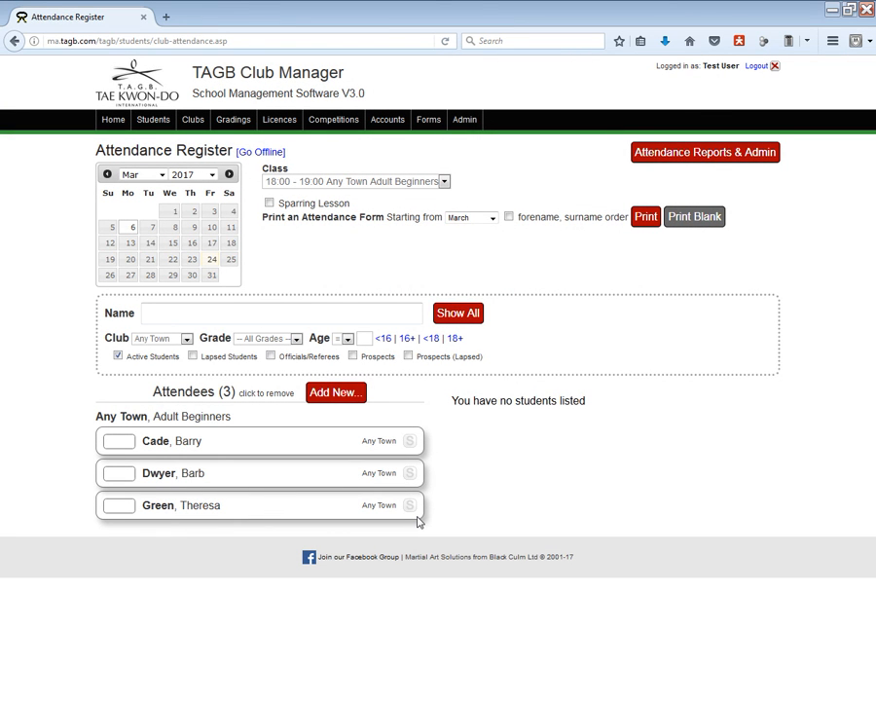
# - Review the attendees of the Monday 17:00 - 17:45 Junior Beginners class, and return to the 18:00 - 19:00 Adult Beginners class
pyautogui.click(405, 186)
pyautogui.click(394, 216)
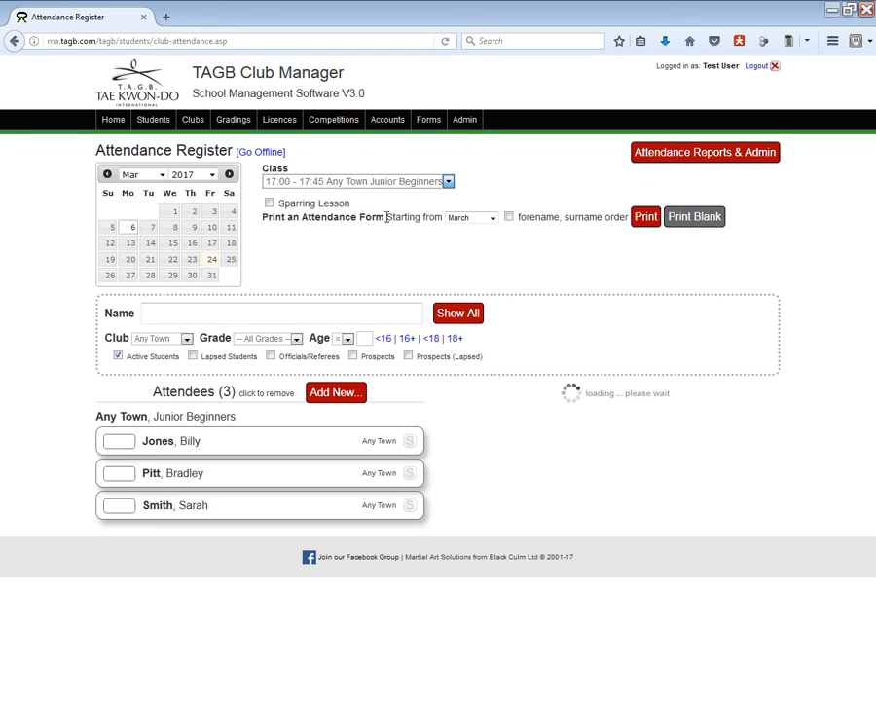
pyautogui.click(391, 182)
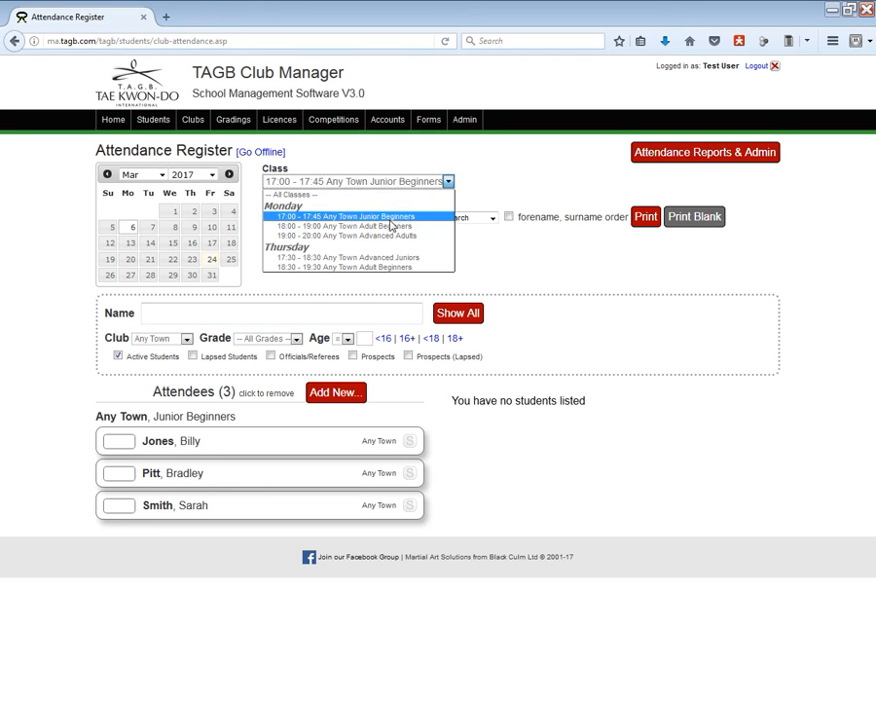
pyautogui.click(391, 226)
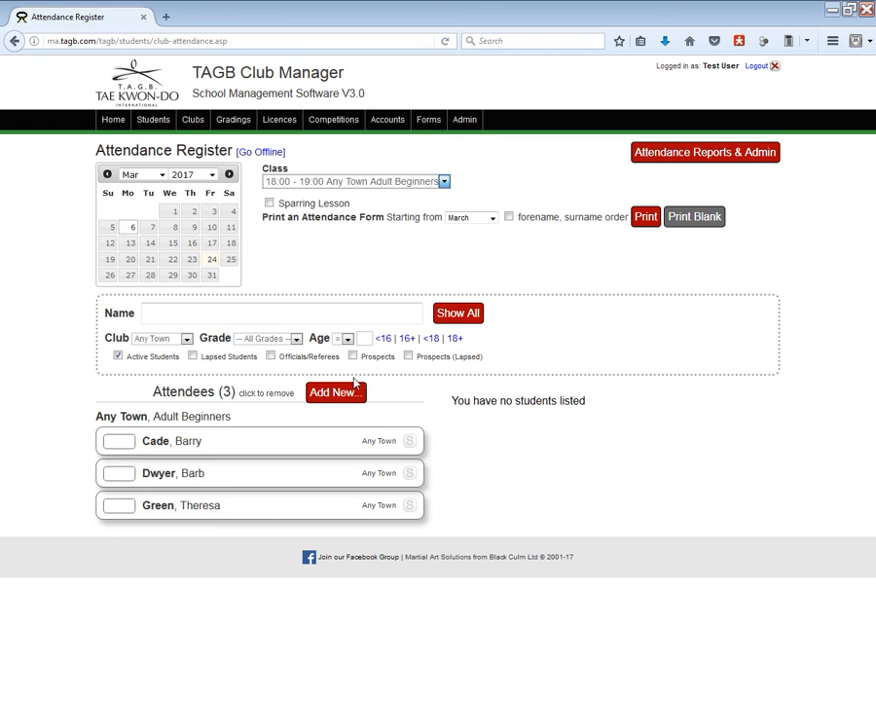
# - Include prospects in the student list and add the last, third and second ones to the Monday 19:00 - 20:00 Advanced Adults class
pyautogui.click(352, 355)
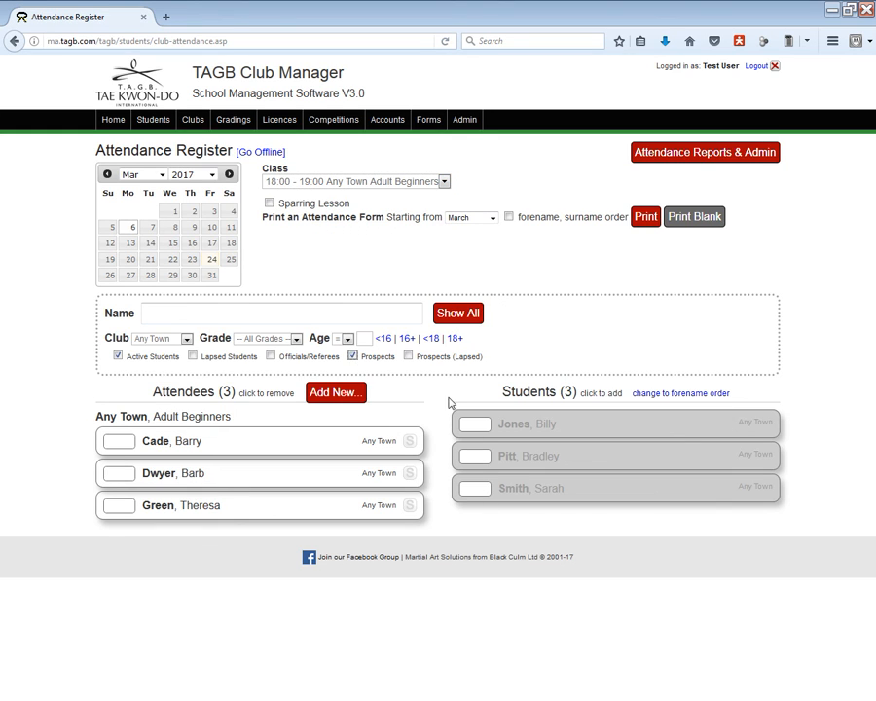
pyautogui.click(406, 182)
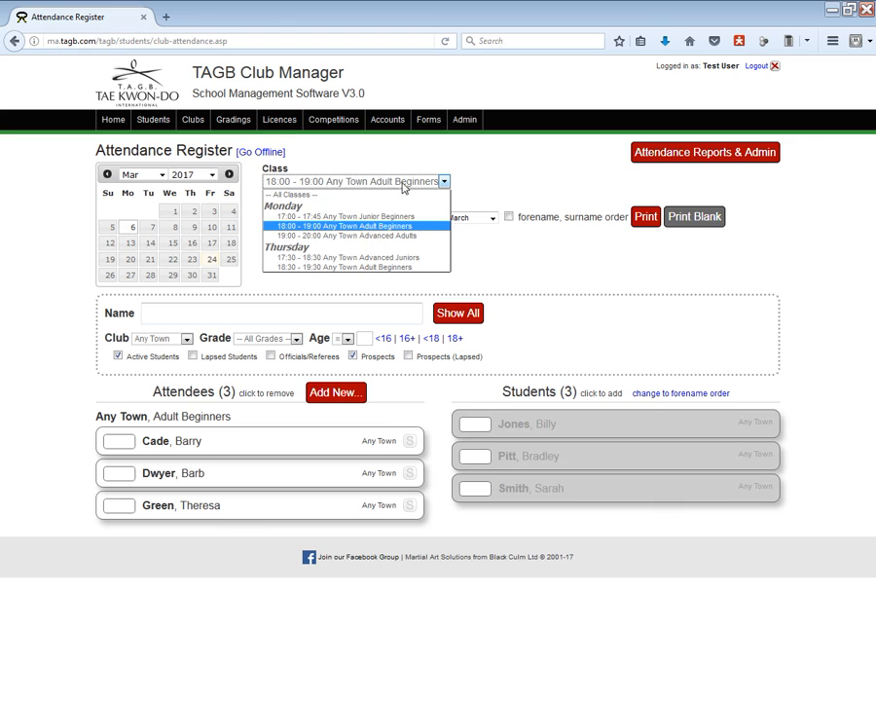
pyautogui.click(387, 239)
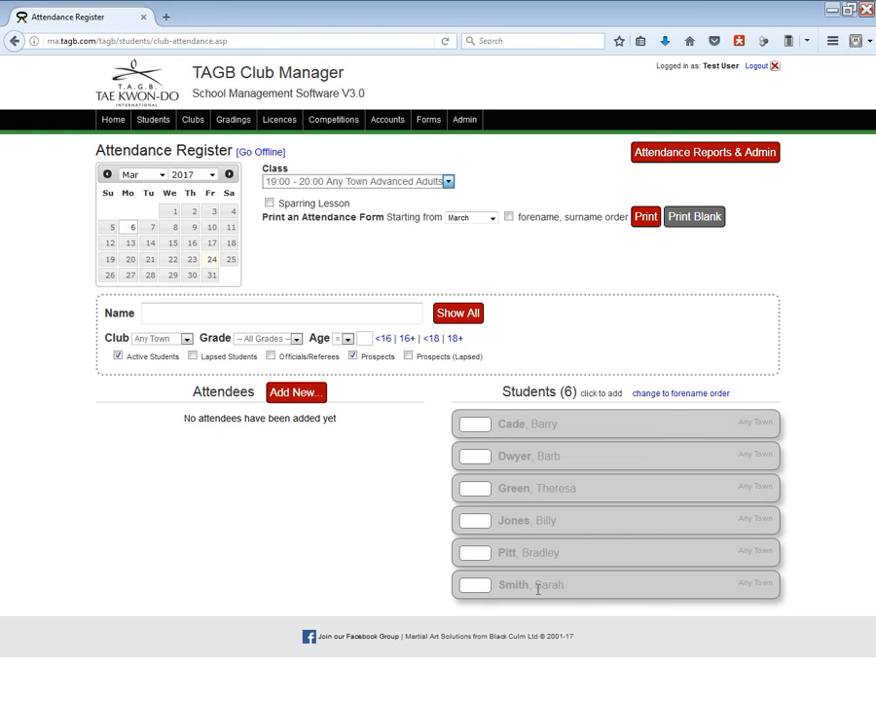
pyautogui.click(579, 595)
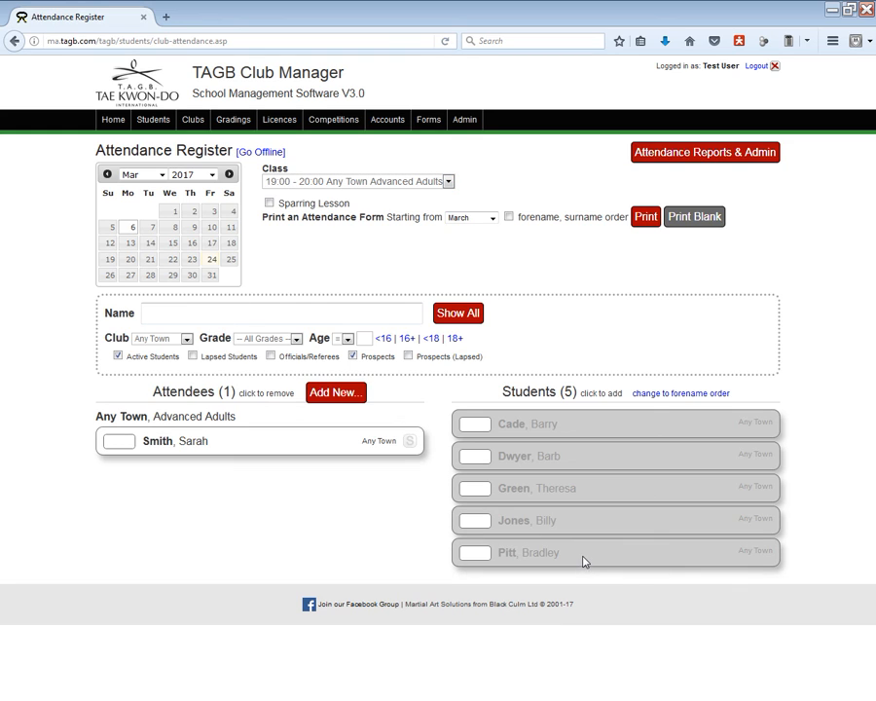
pyautogui.click(586, 495)
pyautogui.click(592, 466)
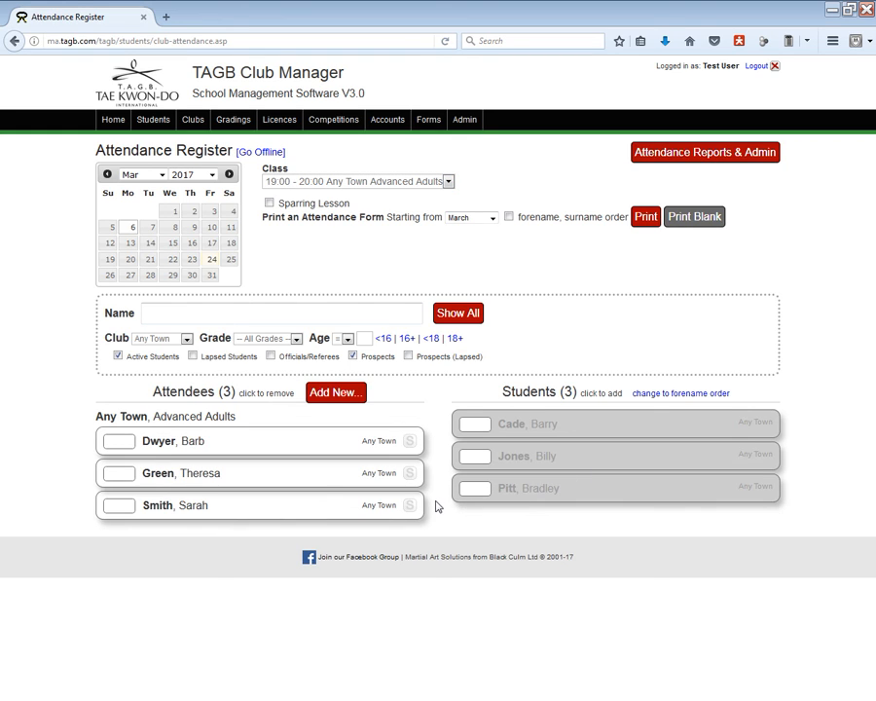